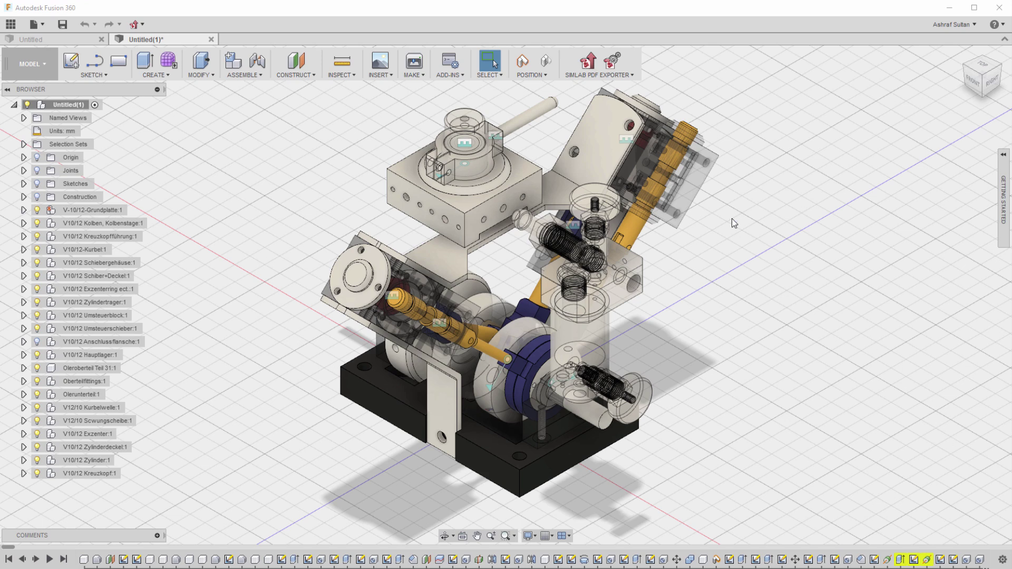
Open the SimLab PDF Exporter dropdown menu in the toolbar.
left_click(594, 77)
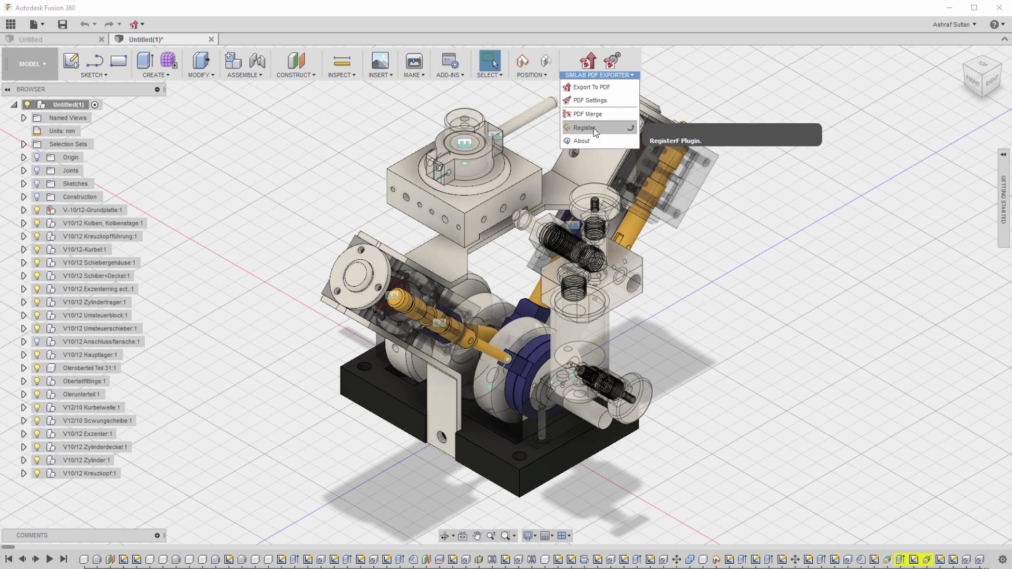
Choose Register and open the free-trial licence request form.
left_click(595, 132)
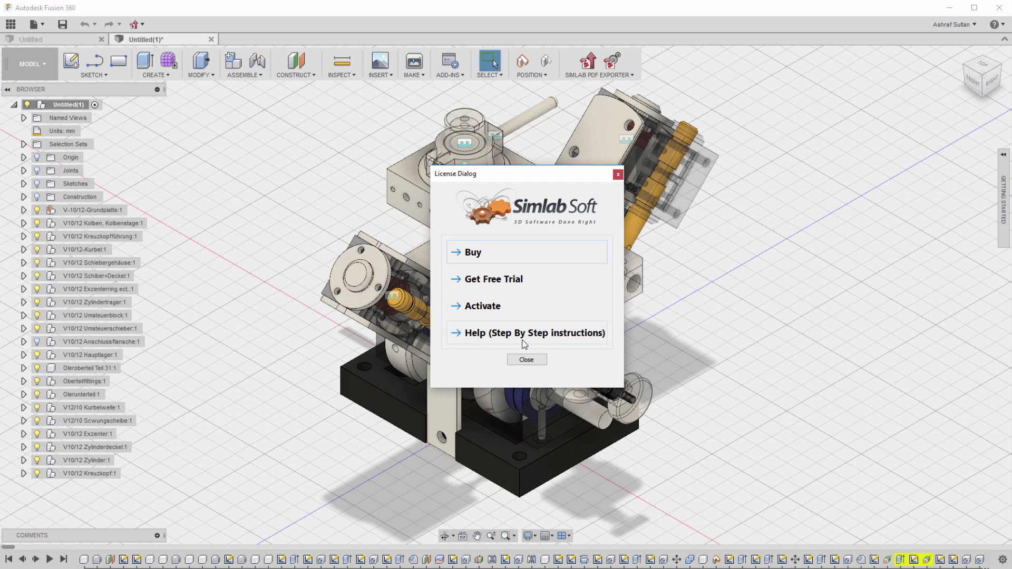
left_click(526, 279)
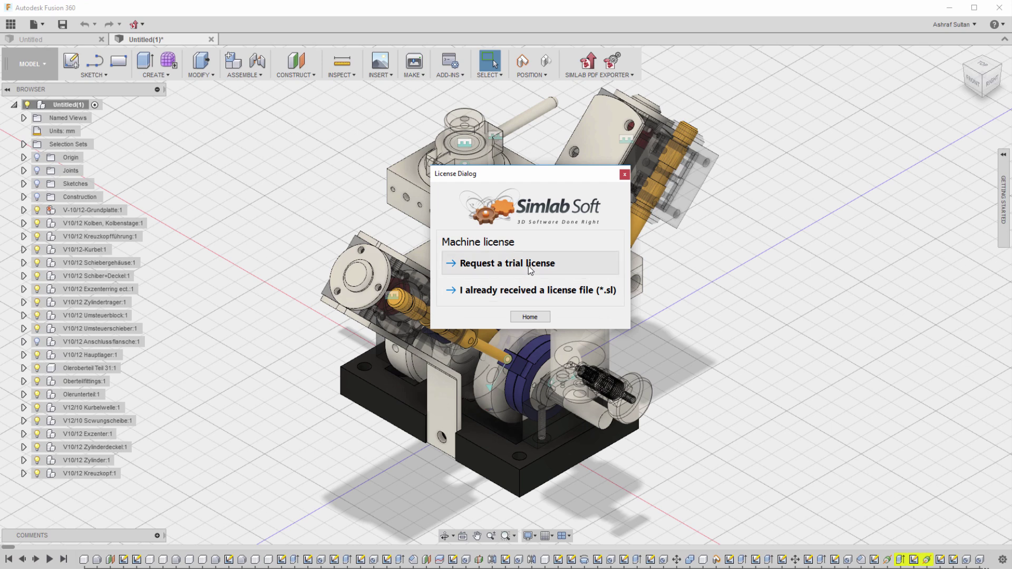
left_click(528, 266)
Enter the requester's name, e-mail and company, send the request, and close the dialog.
left_click(522, 288)
type("r")
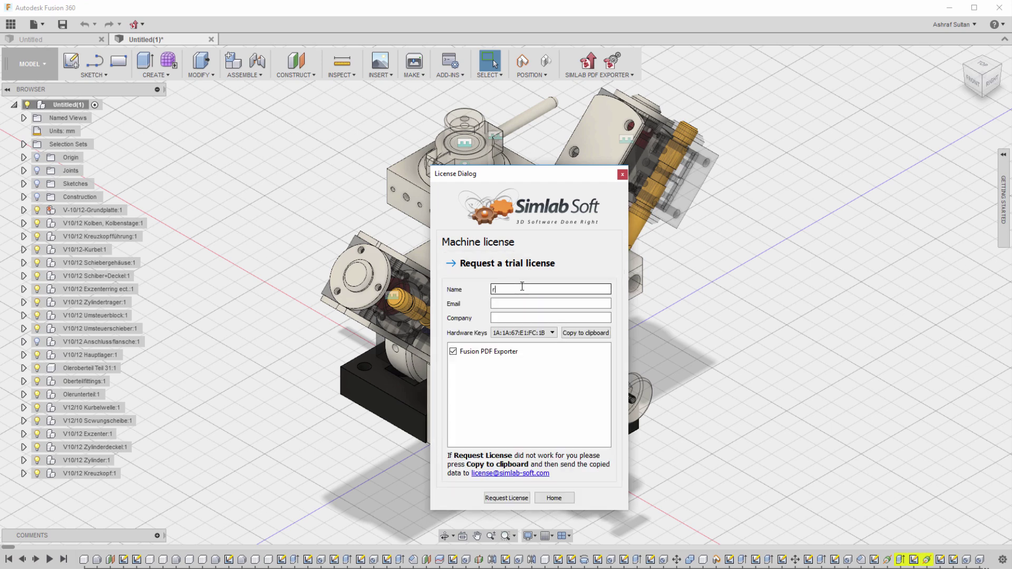
type("anad")
key("Tab")
key("Tab")
type("simlab")
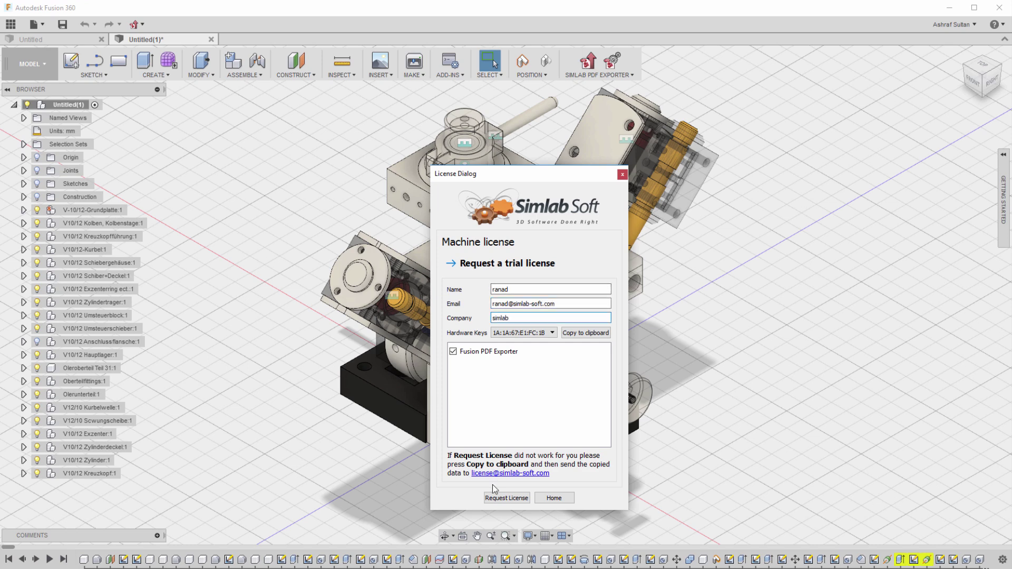
left_click(493, 498)
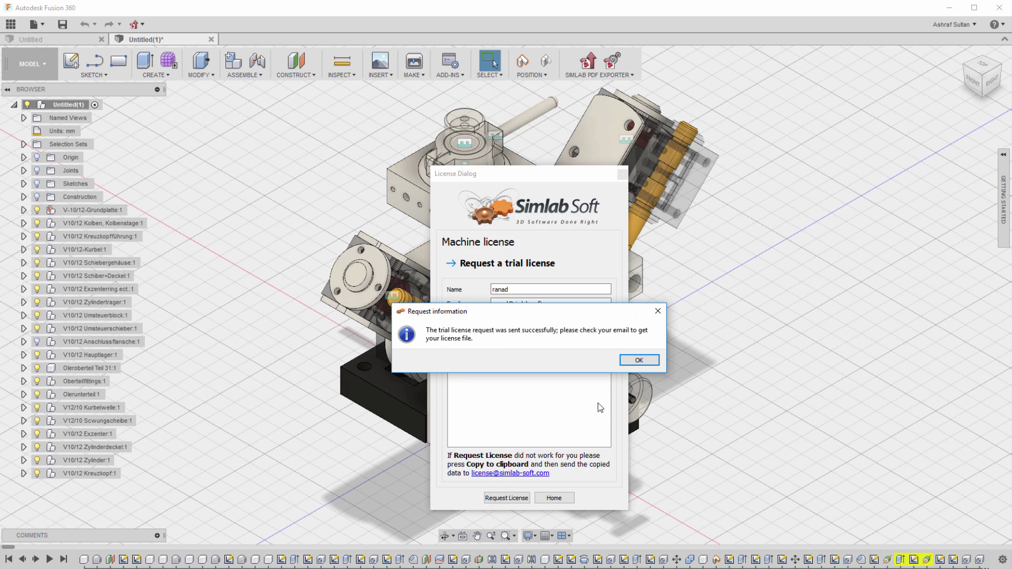
left_click(638, 360)
left_click(623, 175)
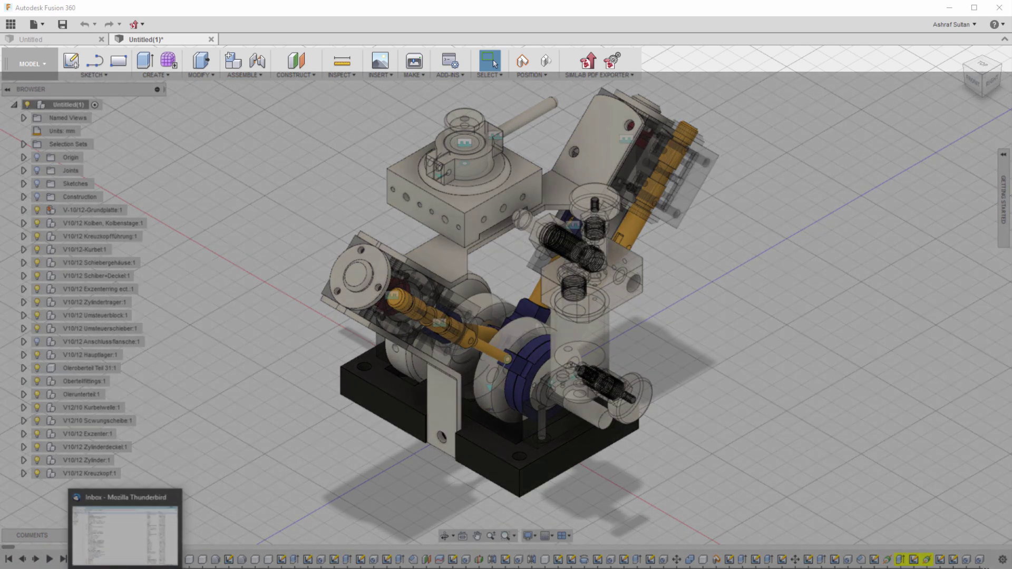
Save the license.sl attachment from the SimLab License email to the Desktop, then minimize Thunderbird.
left_click(125, 532)
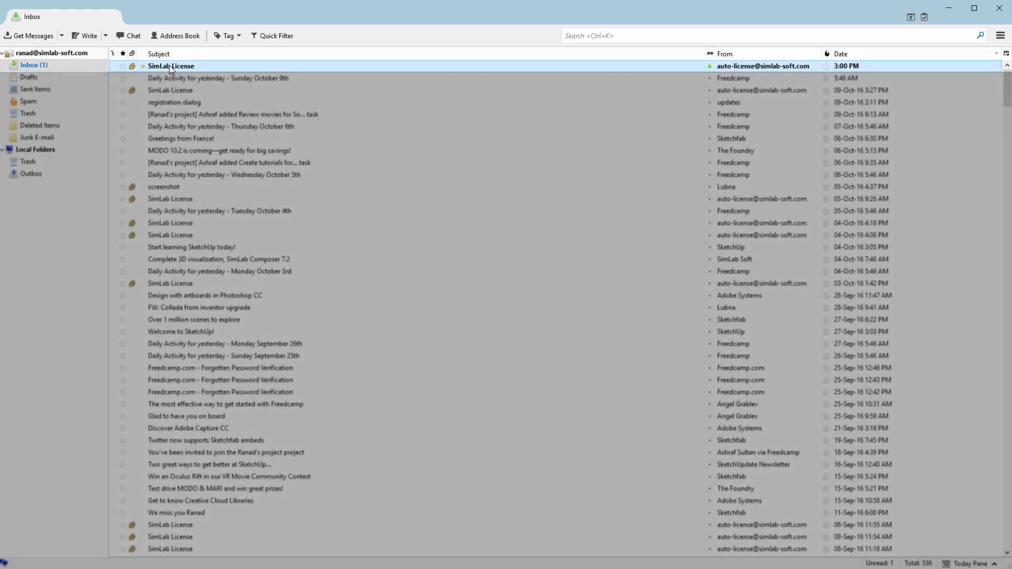
double_click(169, 66)
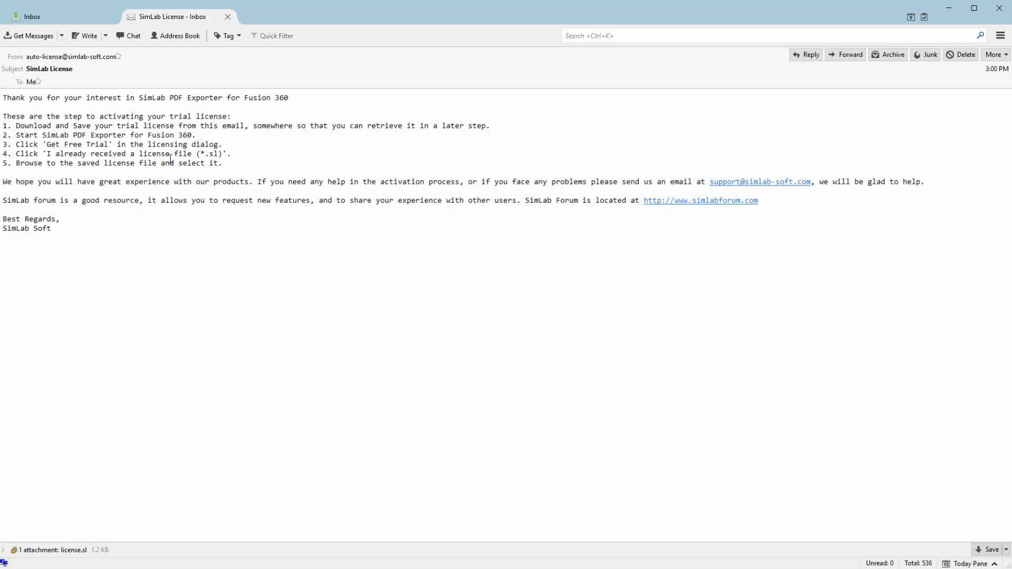
left_click(83, 548)
right_click(83, 549)
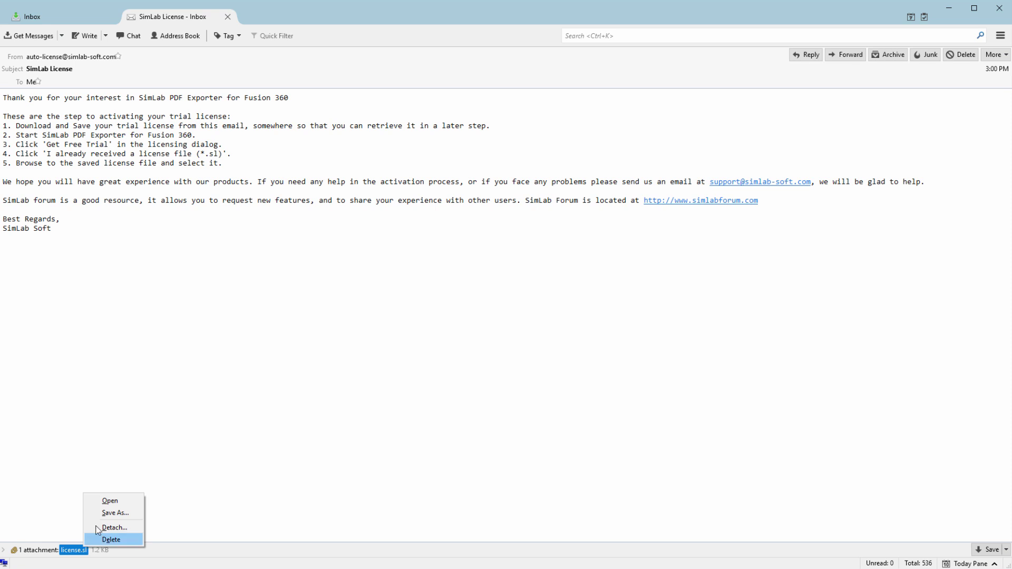
left_click(108, 513)
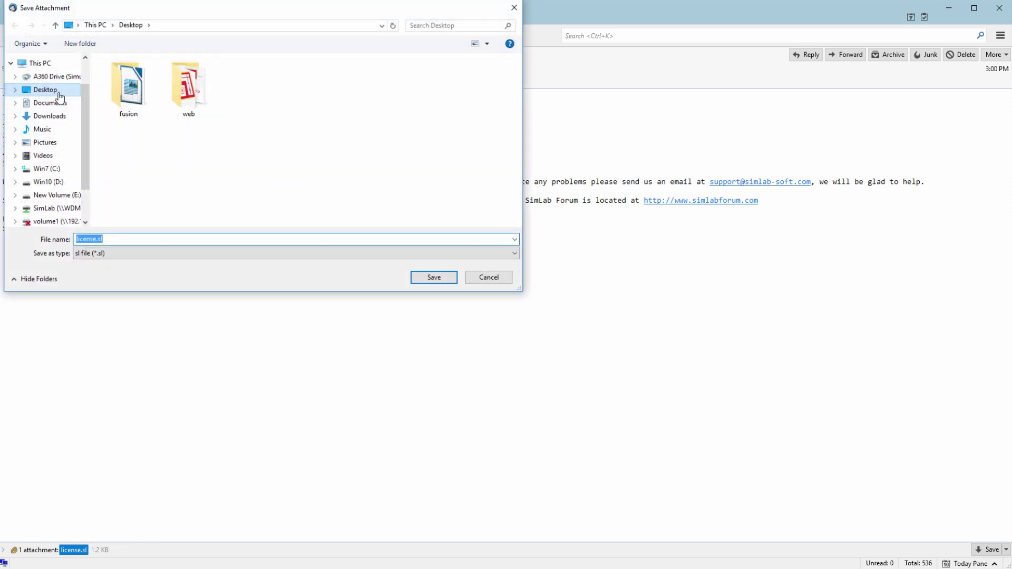
left_click(317, 215)
left_click(455, 278)
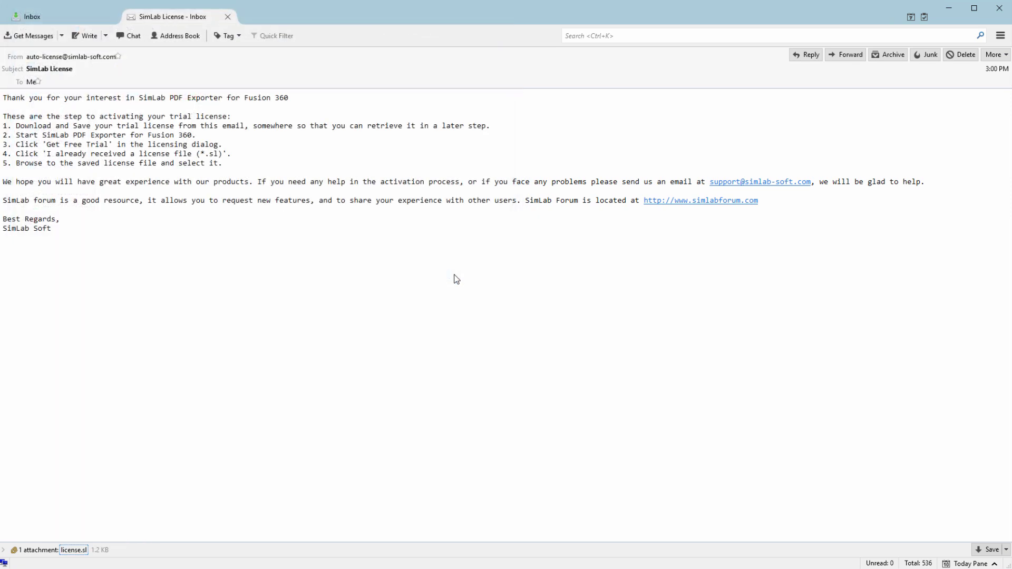
left_click(951, 15)
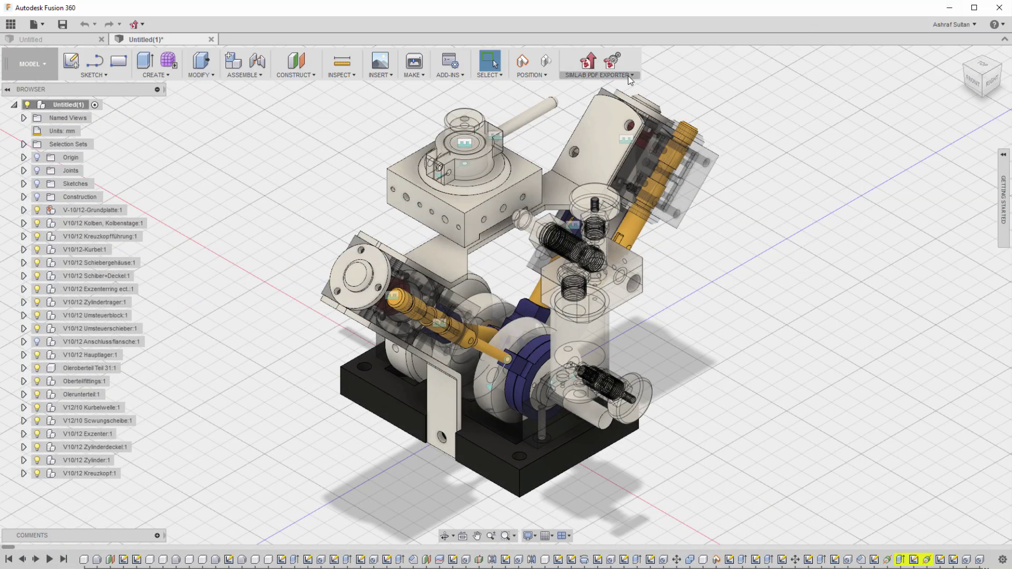
Register the exporter with the already-received licence file, loading license.sl from the Desktop.
left_click(630, 77)
left_click(593, 129)
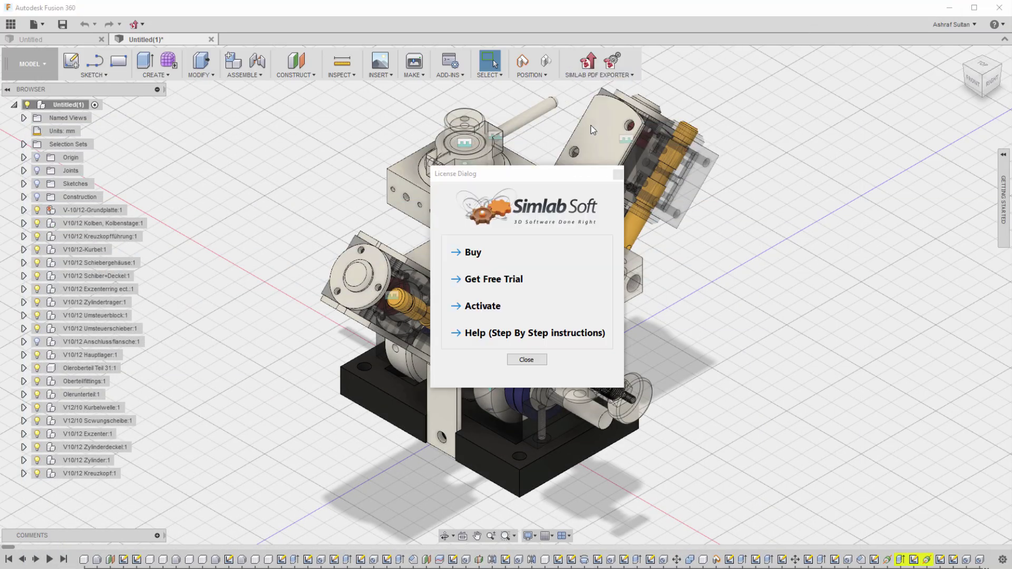
left_click(523, 282)
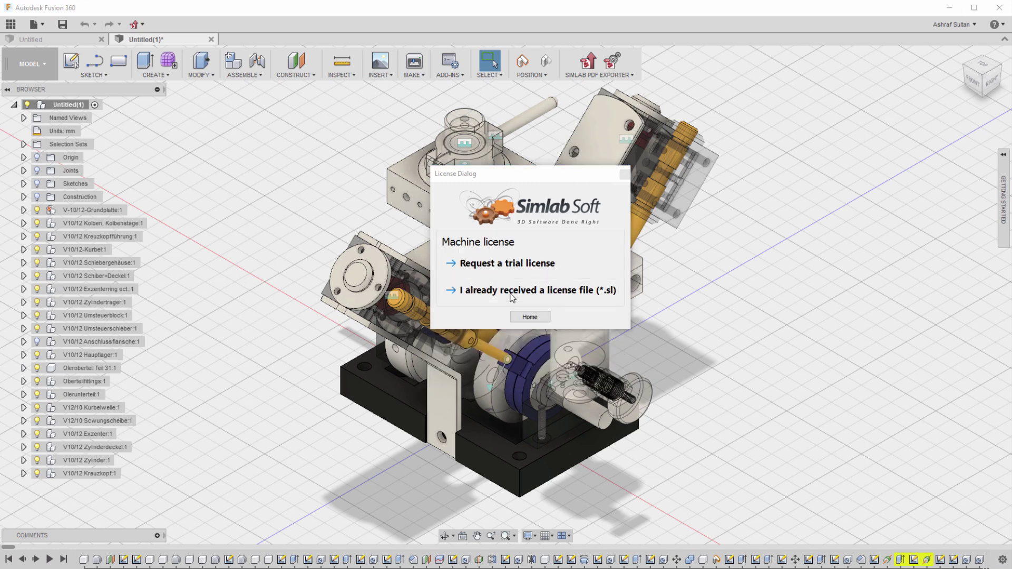
left_click(511, 294)
left_click(598, 269)
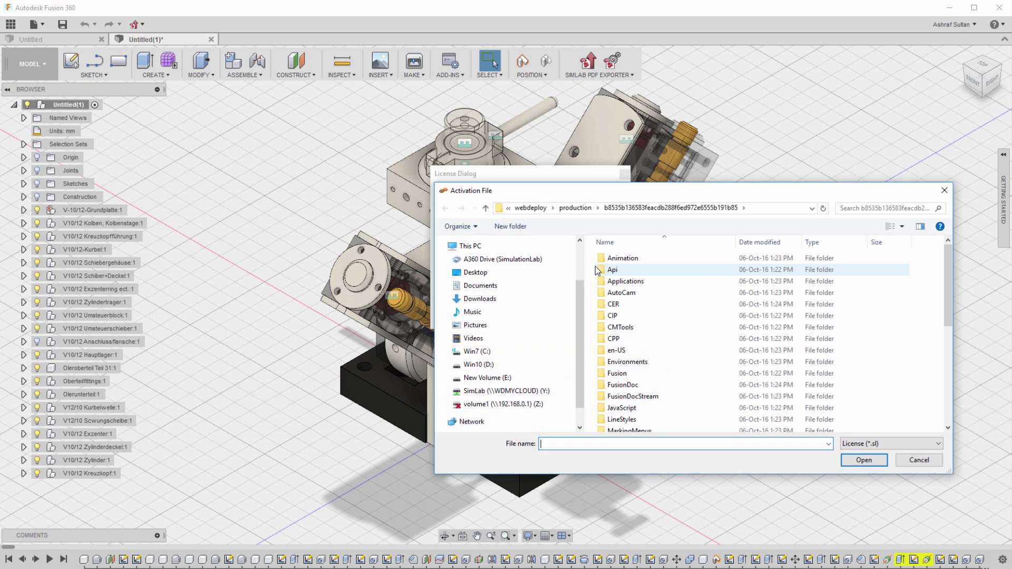
left_click(543, 273)
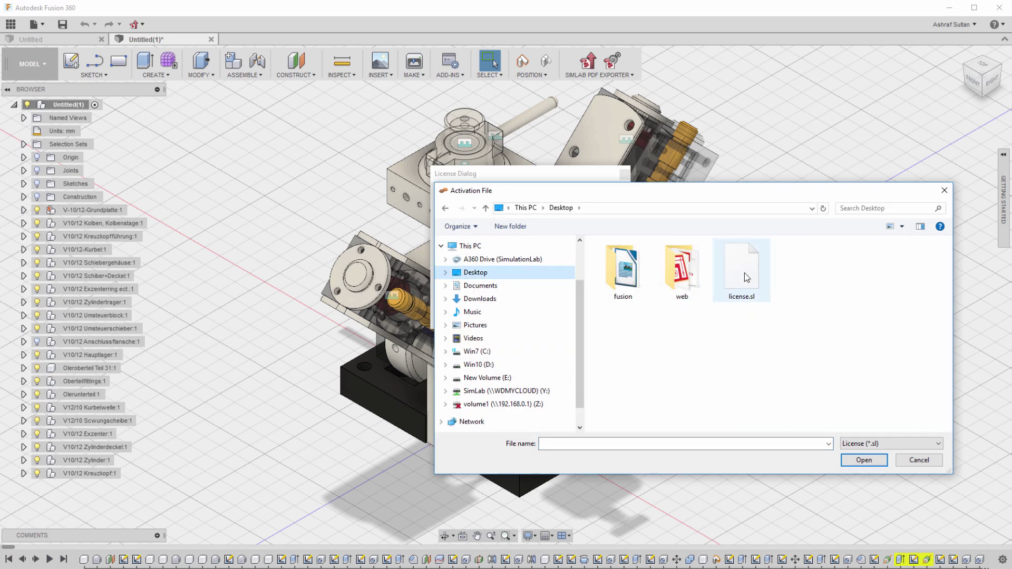
double_click(744, 273)
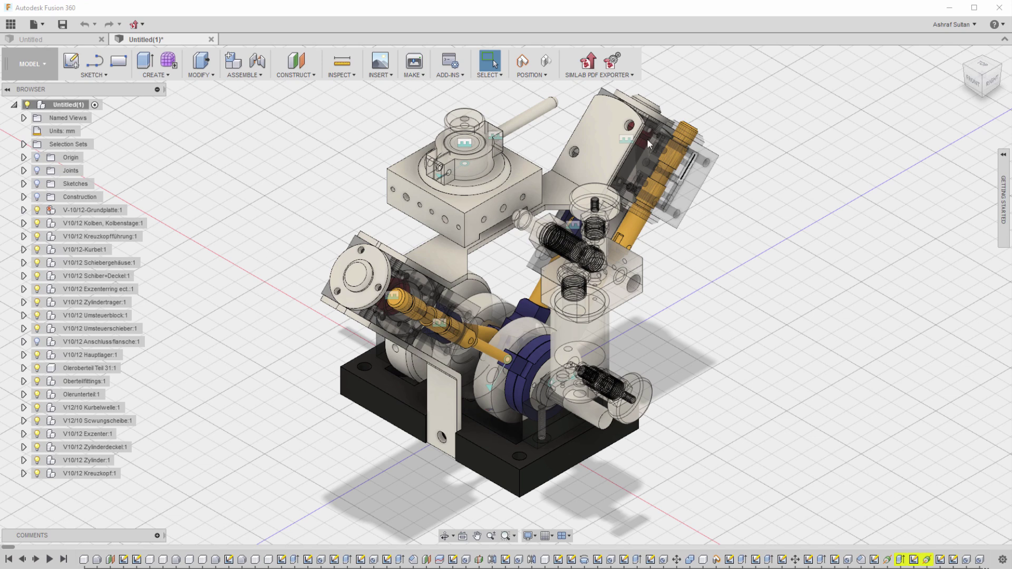
Open SimLab PDF Settings and browse the Template tab thumbnails.
left_click(597, 75)
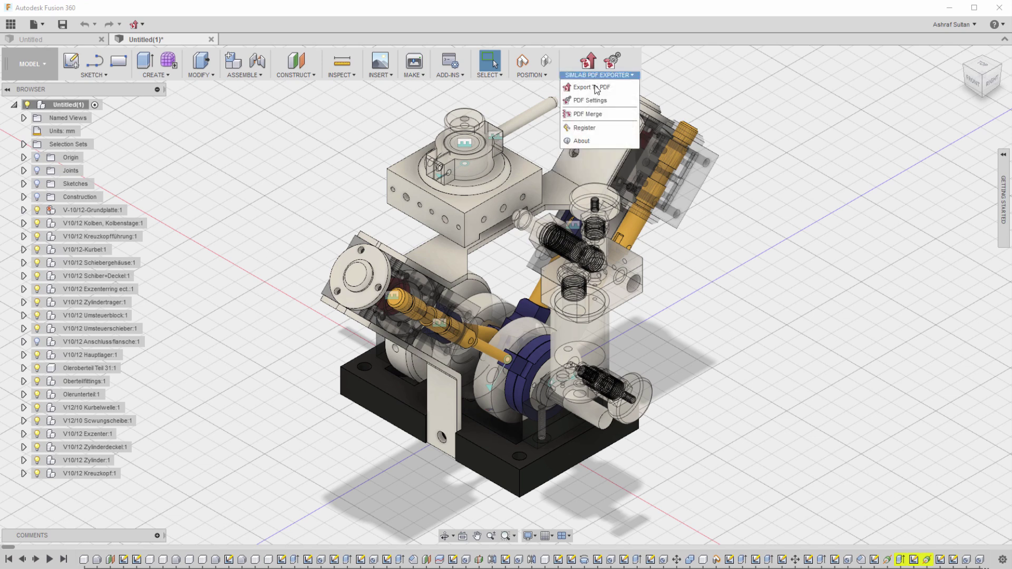
left_click(594, 97)
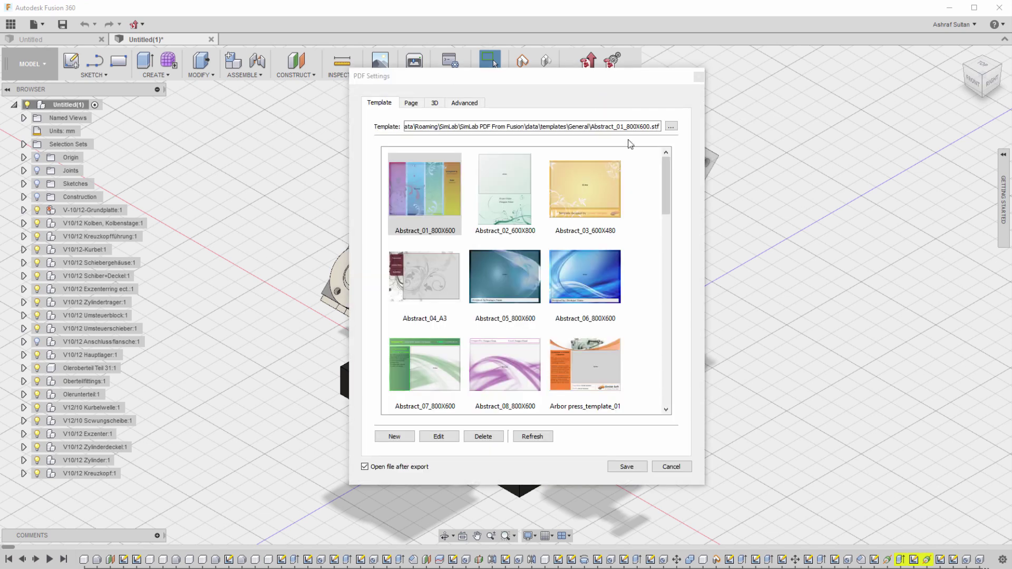
left_click_drag(664, 176, 666, 177)
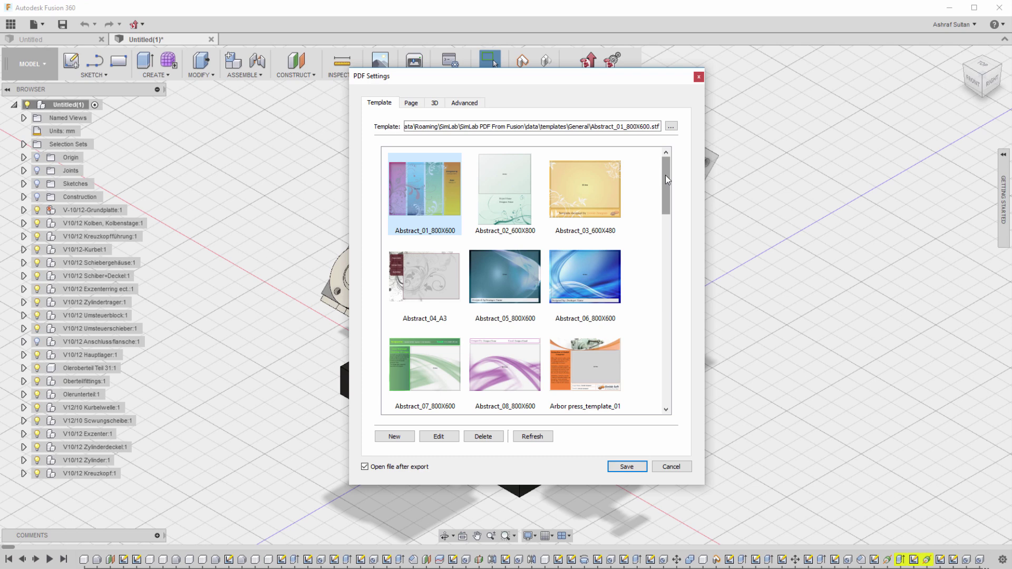
Start a new template with a 1500 × 1000 page size.
left_click(396, 437)
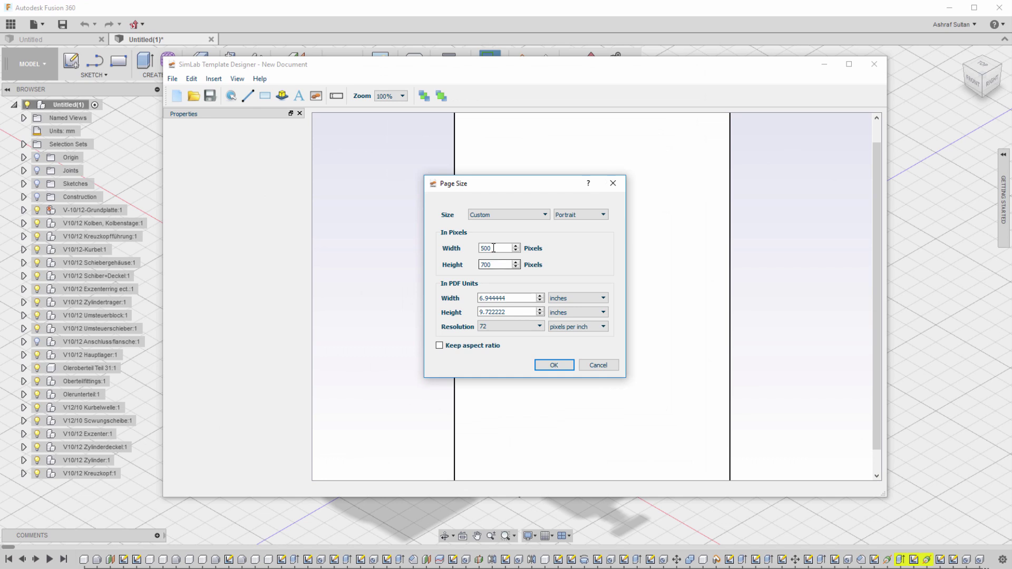
left_click_drag(498, 247, 449, 246)
type("1500")
key("Tab")
type("1000")
key("Return")
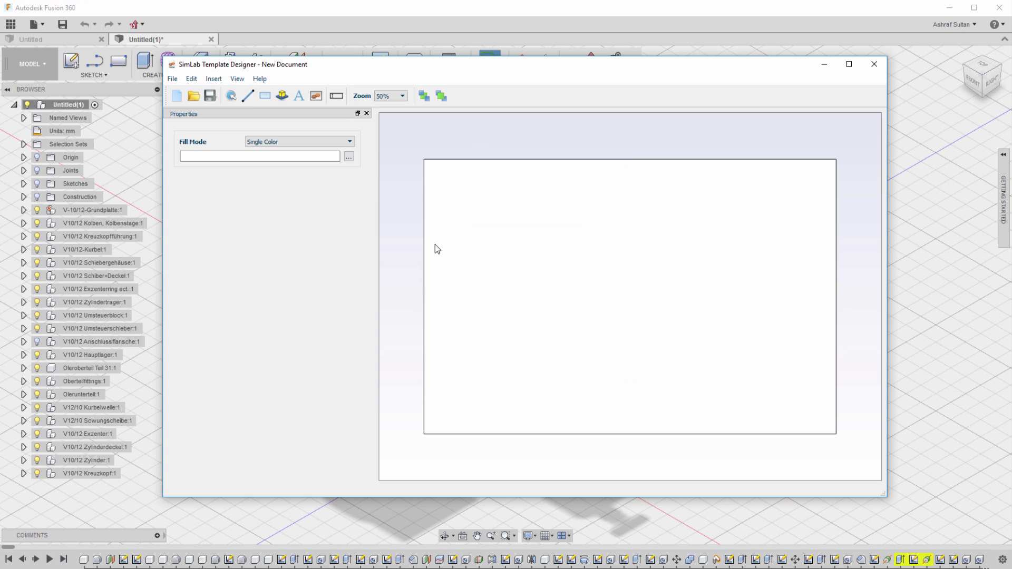
Set the page background fill to the image black-and-red-backgrounds.png.
left_click(353, 140)
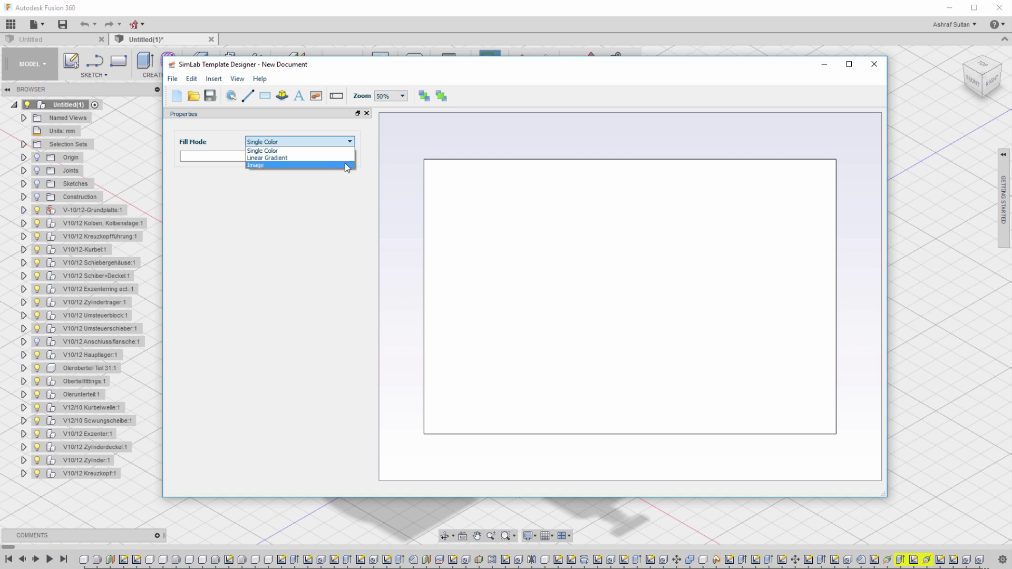
left_click(344, 165)
left_click(349, 175)
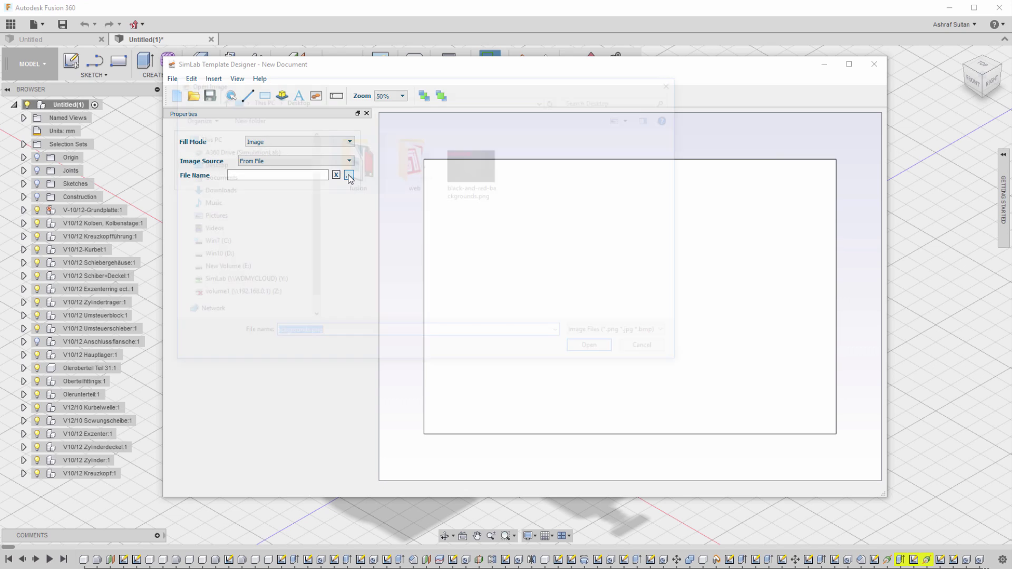
double_click(488, 163)
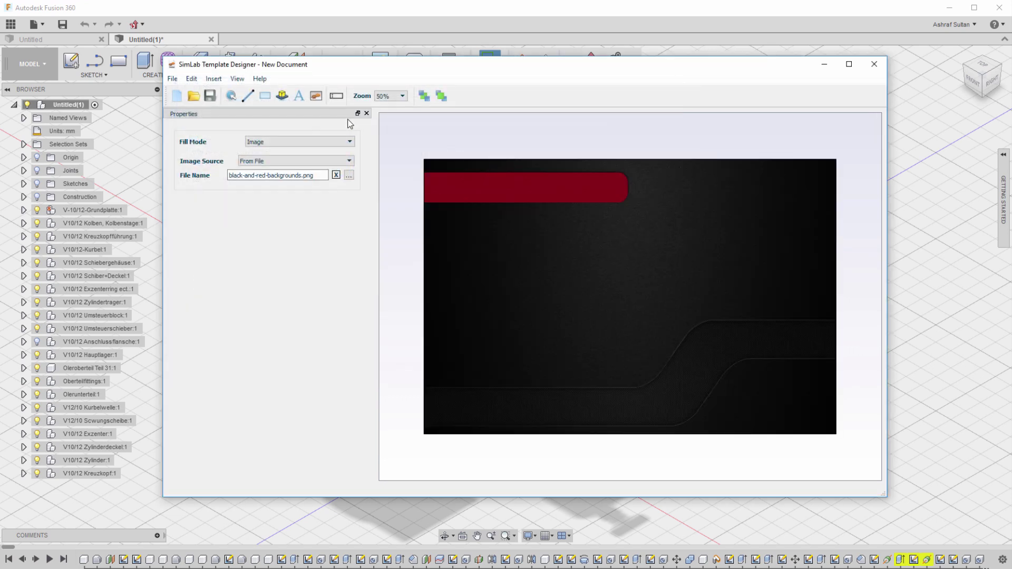
left_click(283, 96)
Add a 3D area stretched over the page below the red banner.
left_click(431, 206)
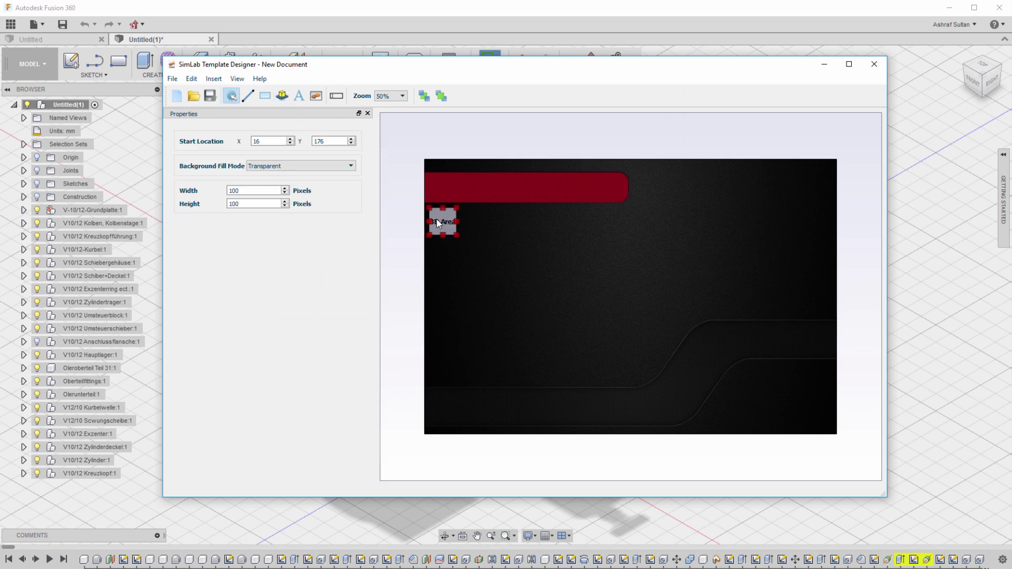
left_click_drag(456, 235, 836, 437)
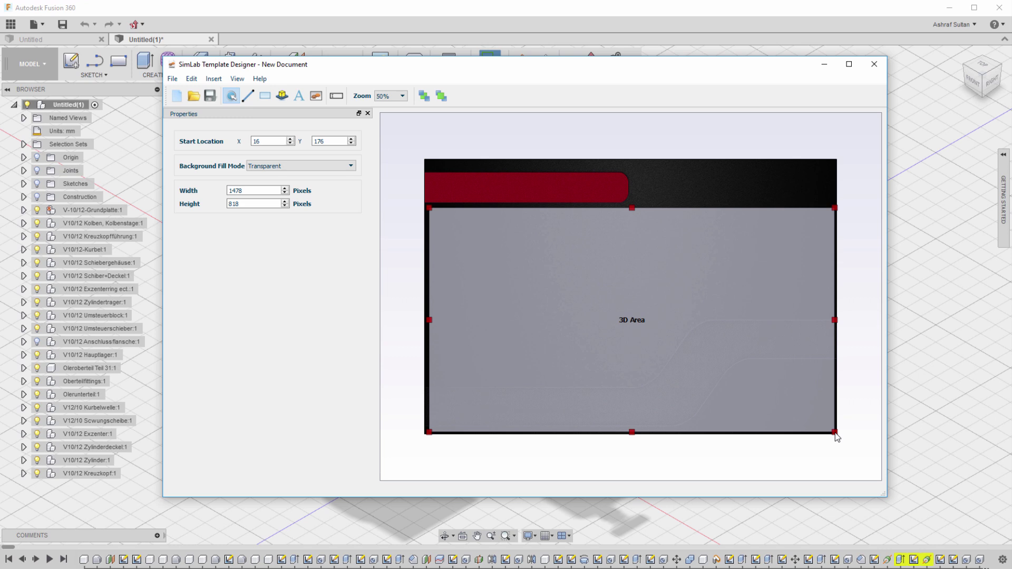
left_click(299, 100)
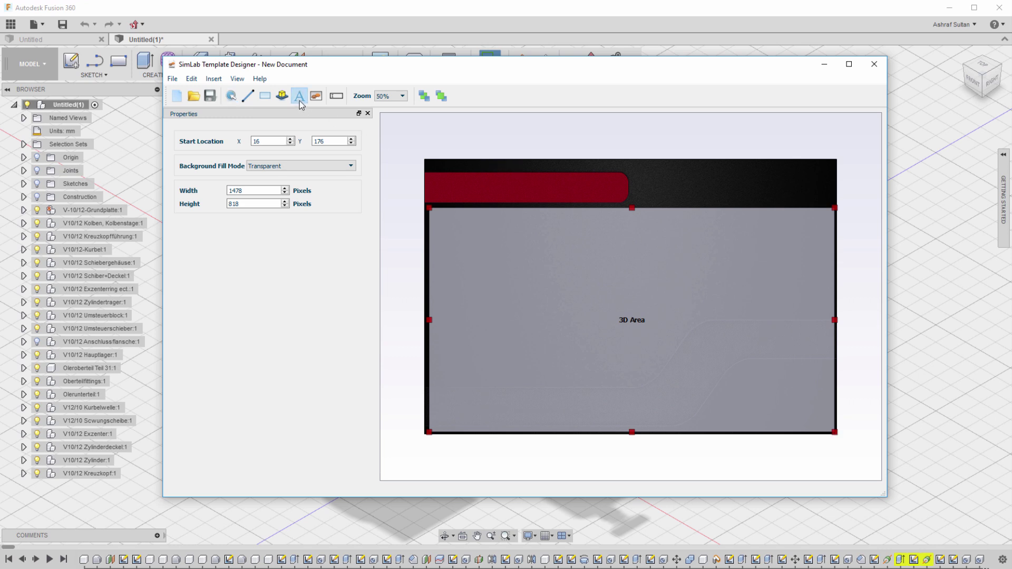
Add the banner title '3D PDF Exporter For Fusion' in bold, size 36, white text.
left_click(435, 185)
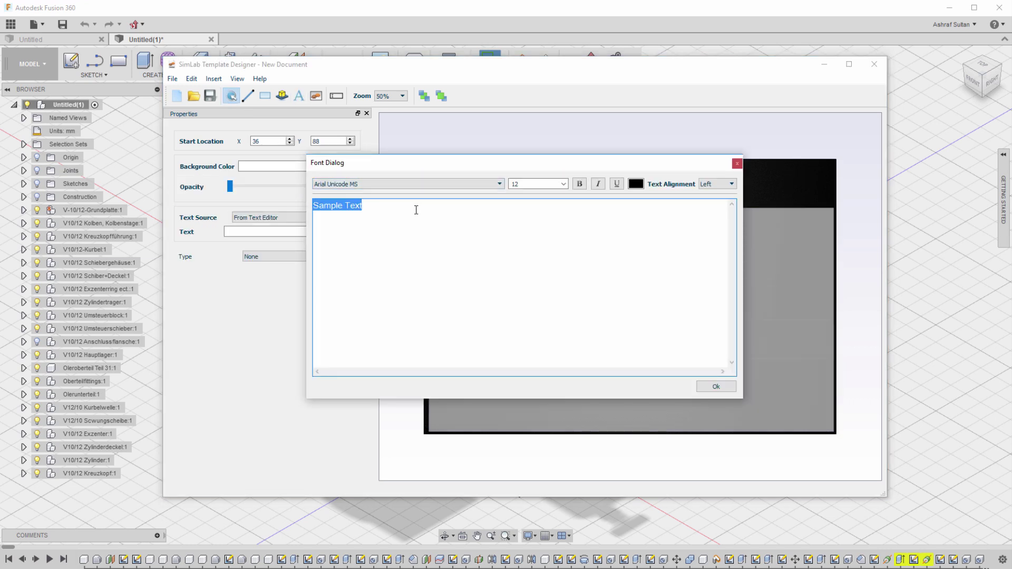
type("3D PDF Ex")
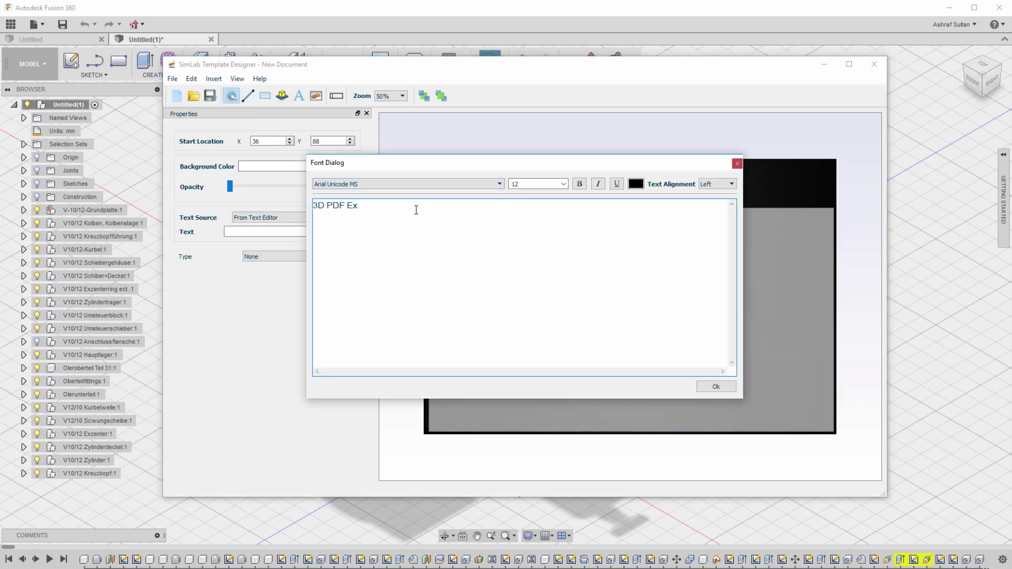
type("porter For Fusion")
triple_click(340, 205)
left_click(579, 184)
left_click(563, 184)
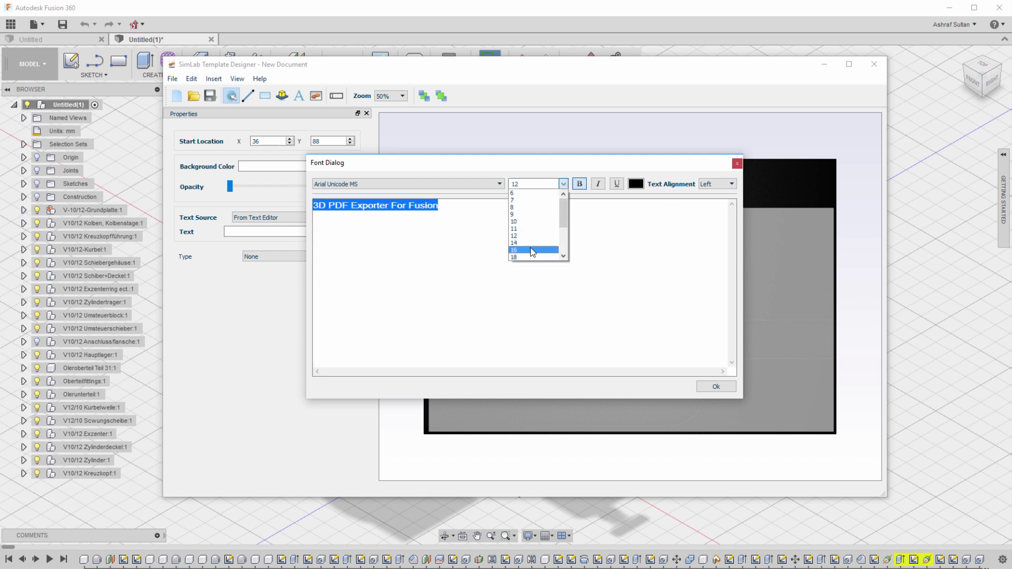
left_click(530, 237)
left_click(640, 184)
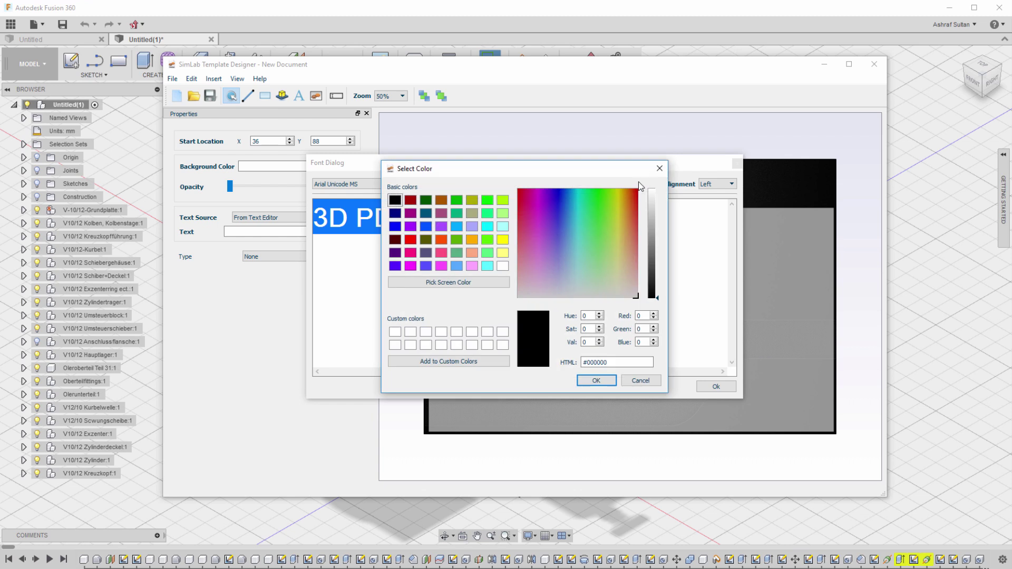
left_click(650, 213)
left_click(590, 389)
left_click(701, 389)
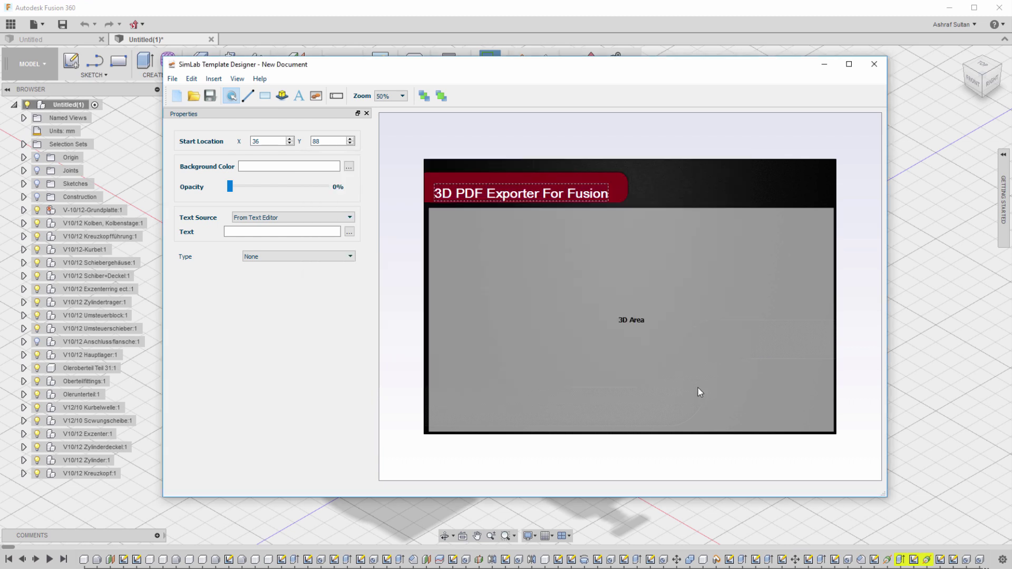
left_click(569, 194)
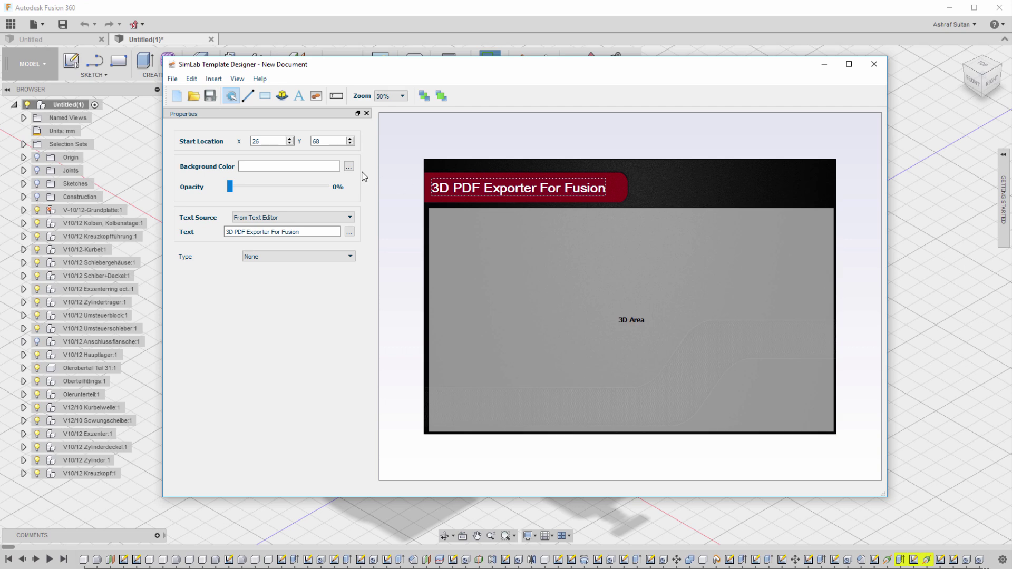
Save the template as '3d-pdf-exporter for fusion'.
left_click(174, 79)
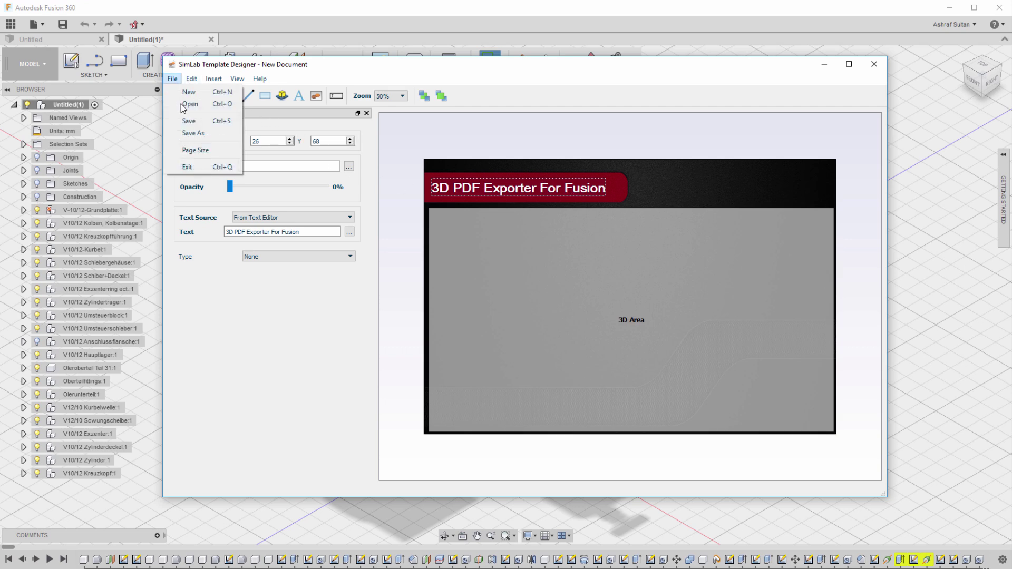
left_click(186, 136)
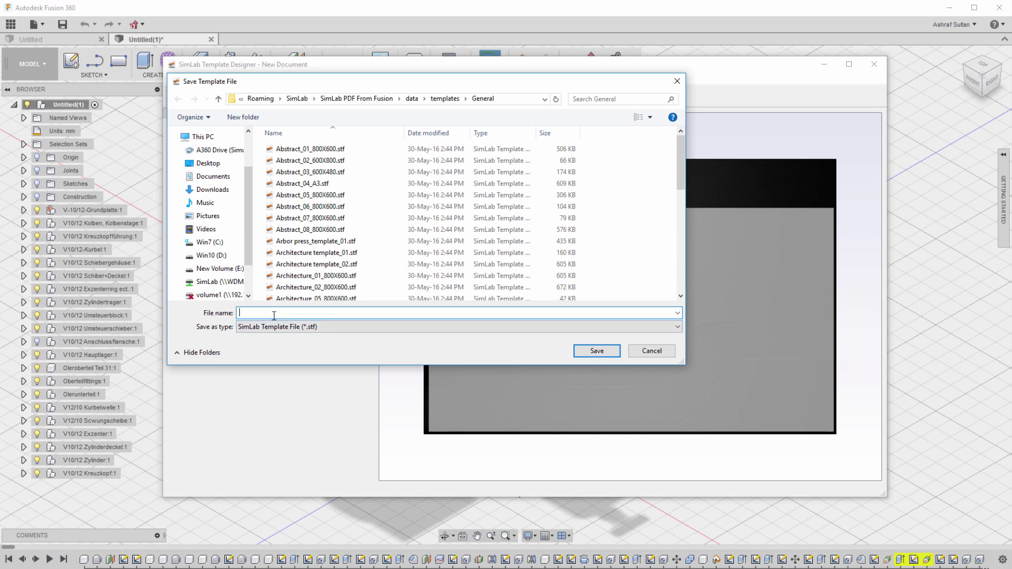
type("3d-pdf-")
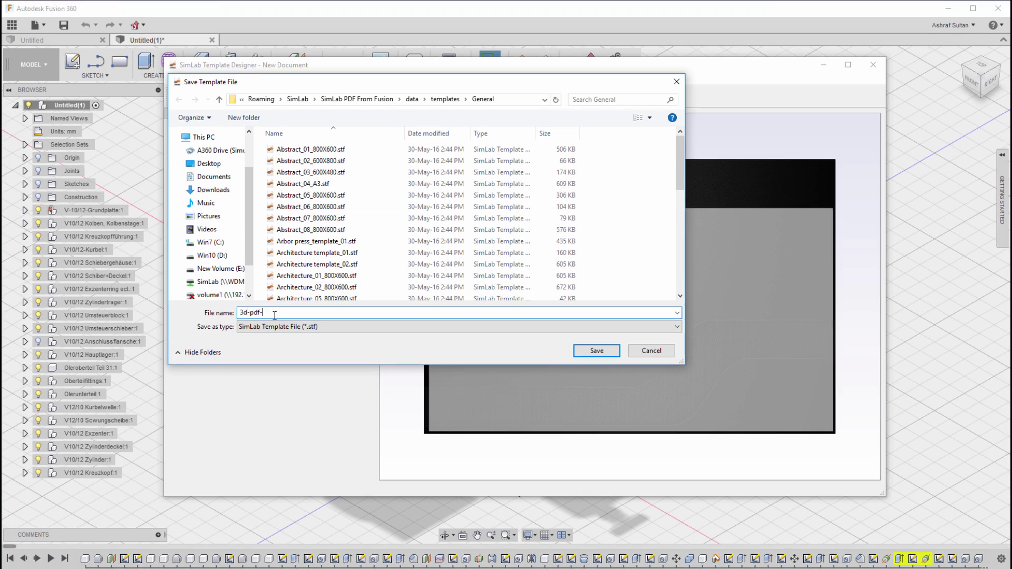
type("exporter for fusion")
left_click(597, 351)
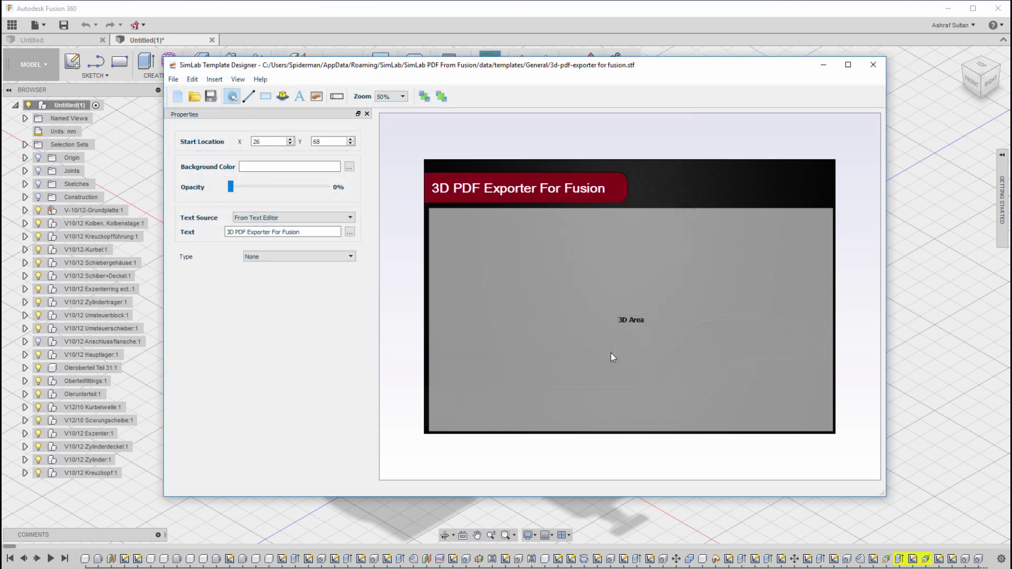
Close the designer, refresh the template list, select the new template, and save the PDF settings.
left_click(873, 65)
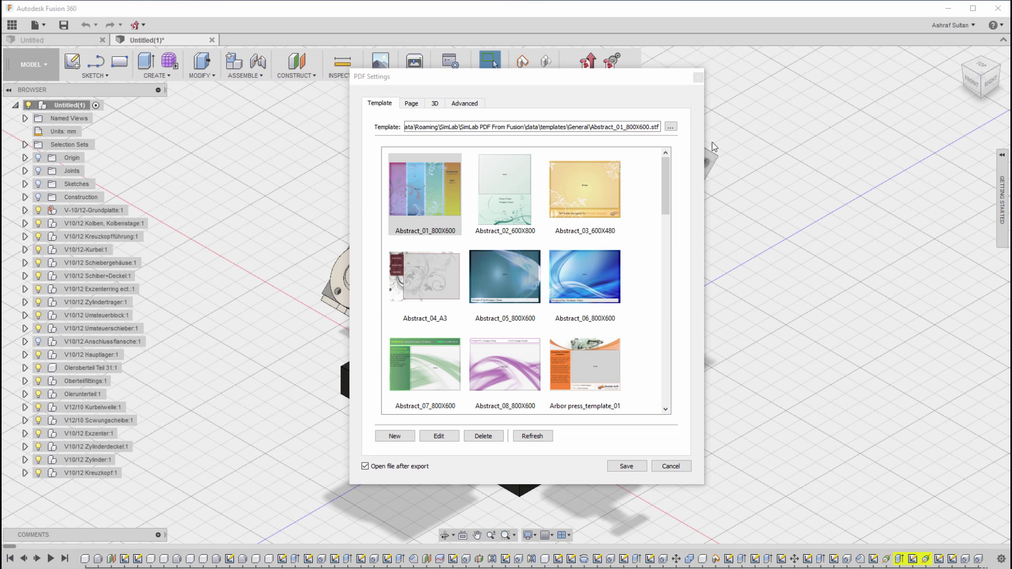
left_click(548, 436)
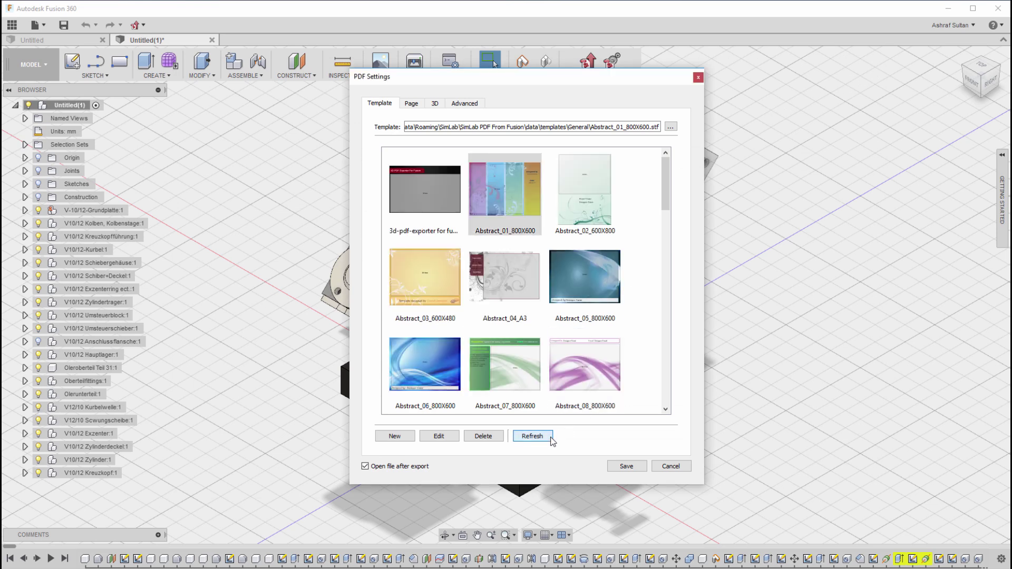
left_click(433, 197)
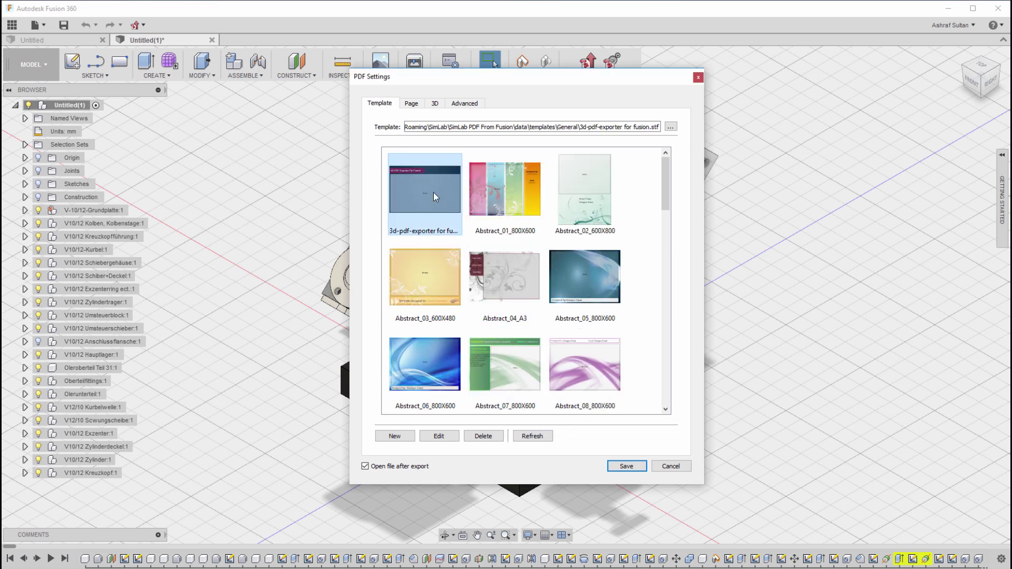
left_click(627, 467)
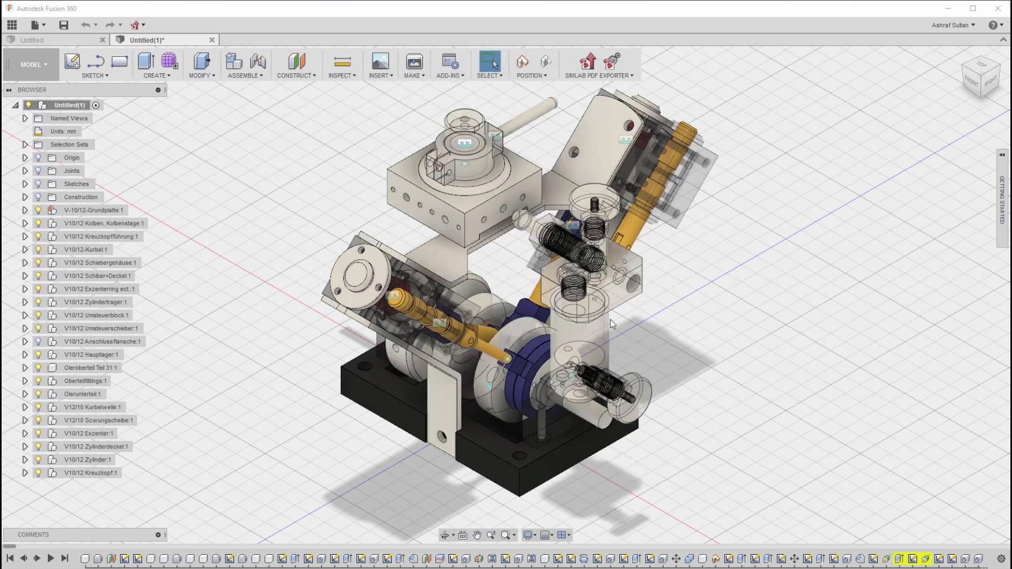
Start Export To PDF and enter the file name pdf_exporter_fusion.
left_click(577, 76)
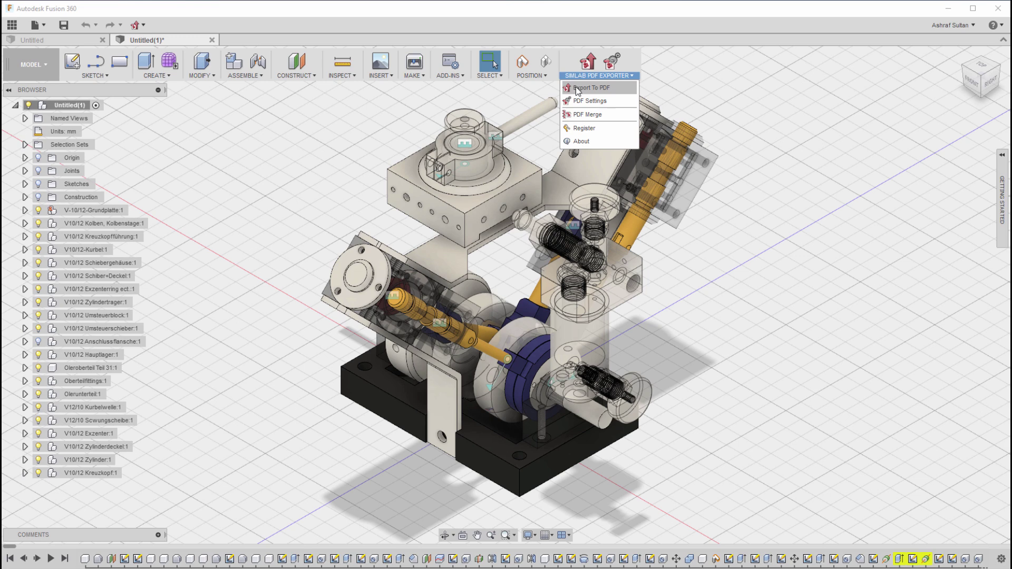
left_click(576, 88)
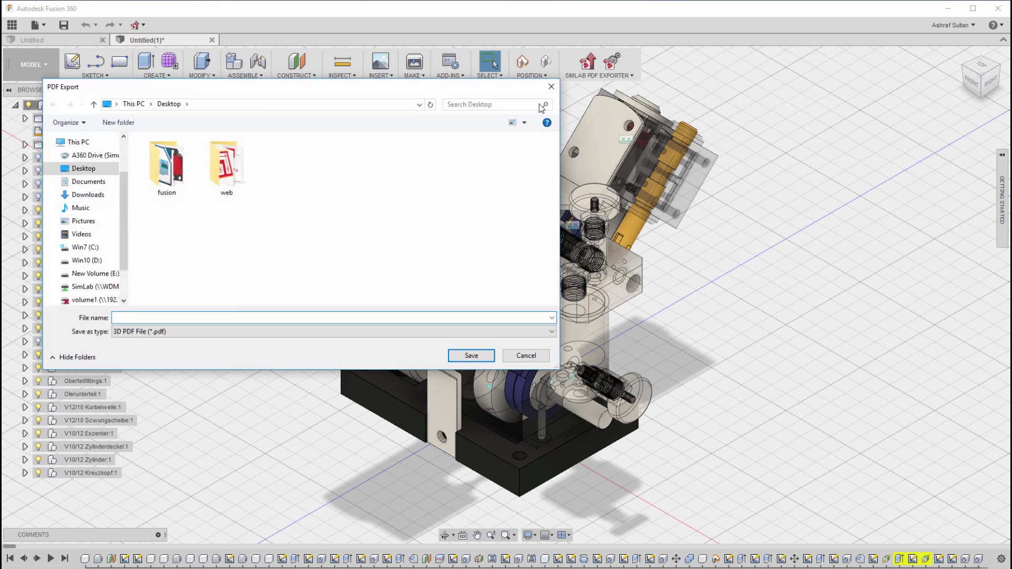
left_click_drag(469, 87, 726, 110)
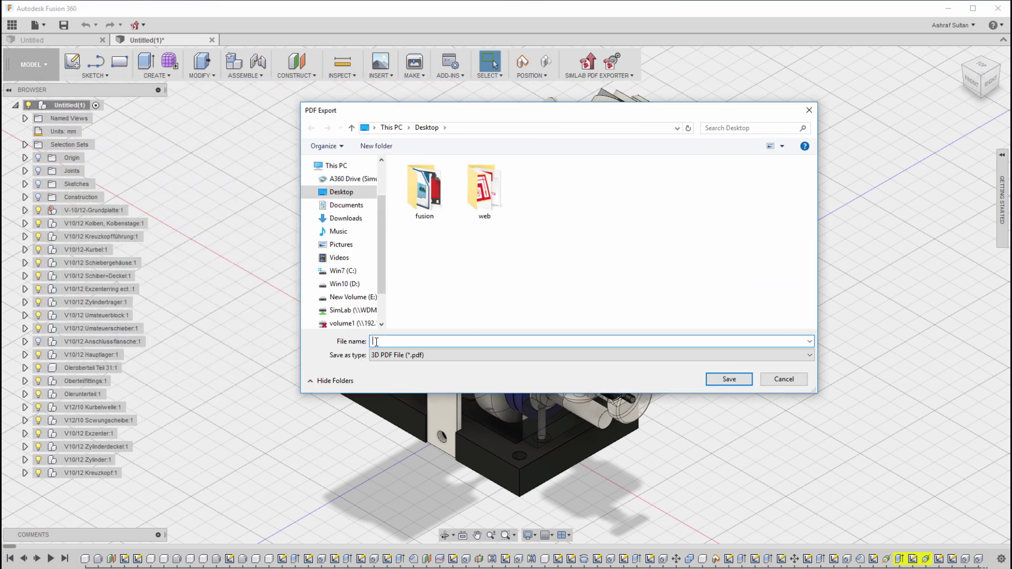
type("pdf exporter_fusion")
Save the 3D PDF, then rotate and tilt the engine model in Acrobat to inspect it.
left_click(728, 377)
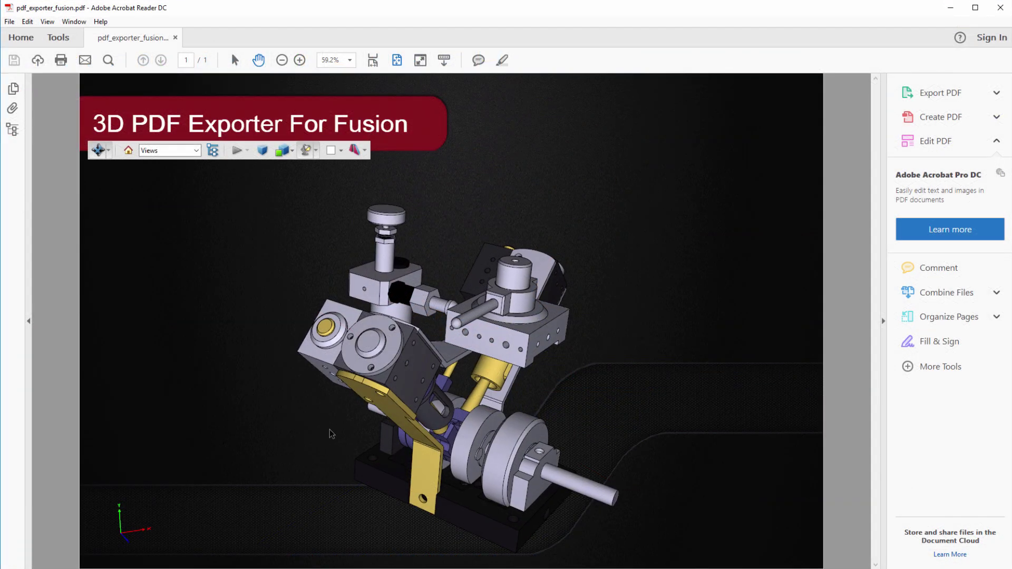
left_click_drag(330, 430, 292, 429)
left_click_drag(405, 420, 341, 416)
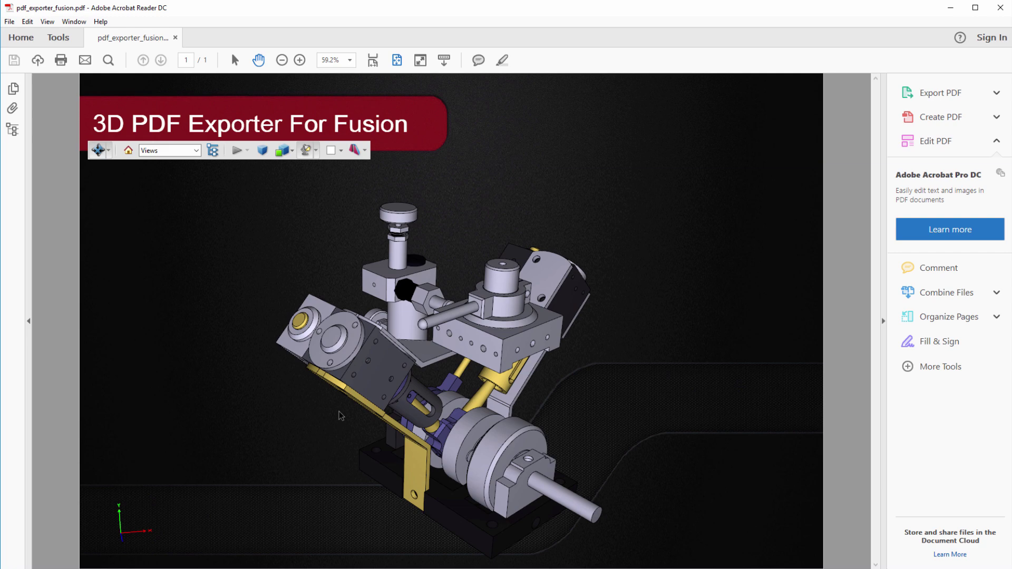